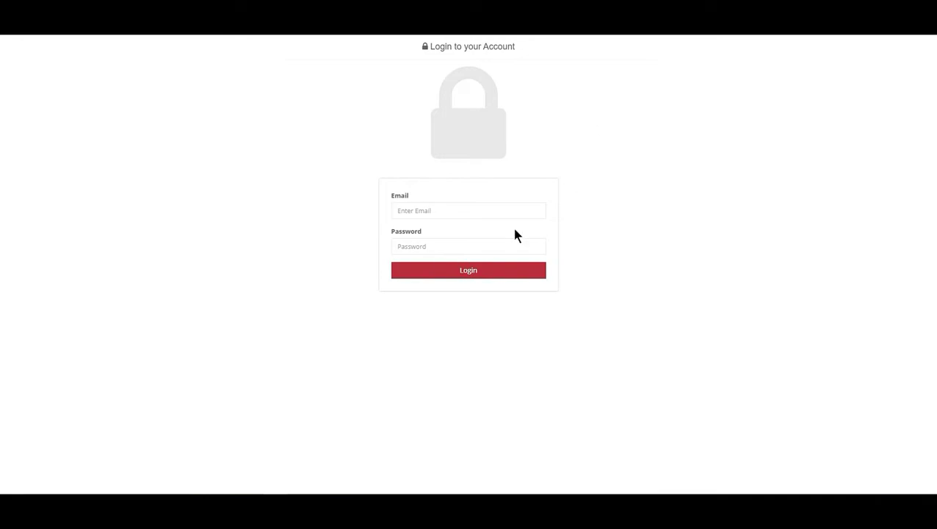
# Log into Perfect Forms with the saved email and password to reach the Clients list
pyautogui.click(483, 211)
pyautogui.click(468, 237)
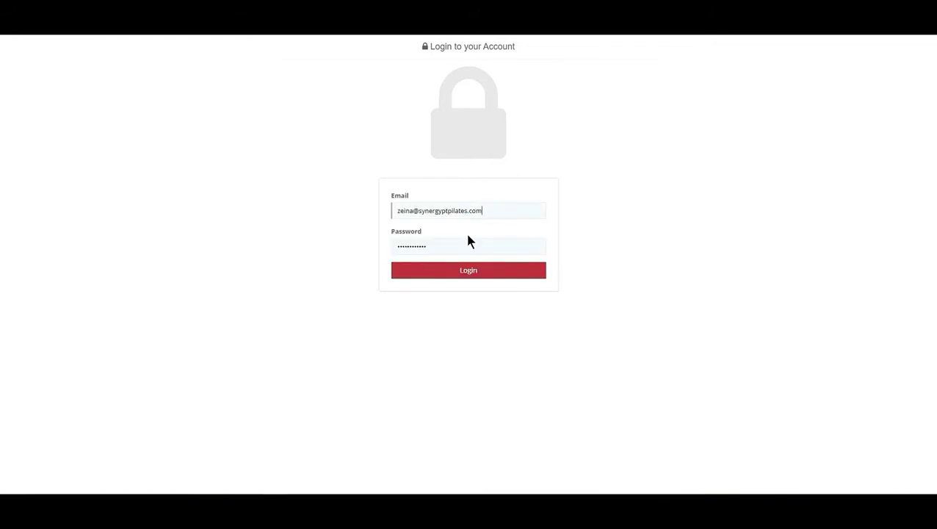
pyautogui.click(467, 269)
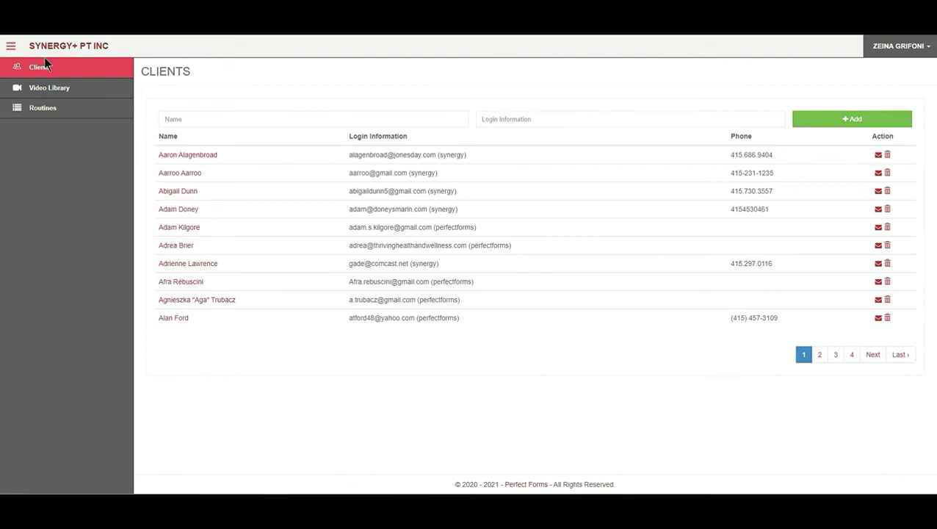
pyautogui.click(57, 111)
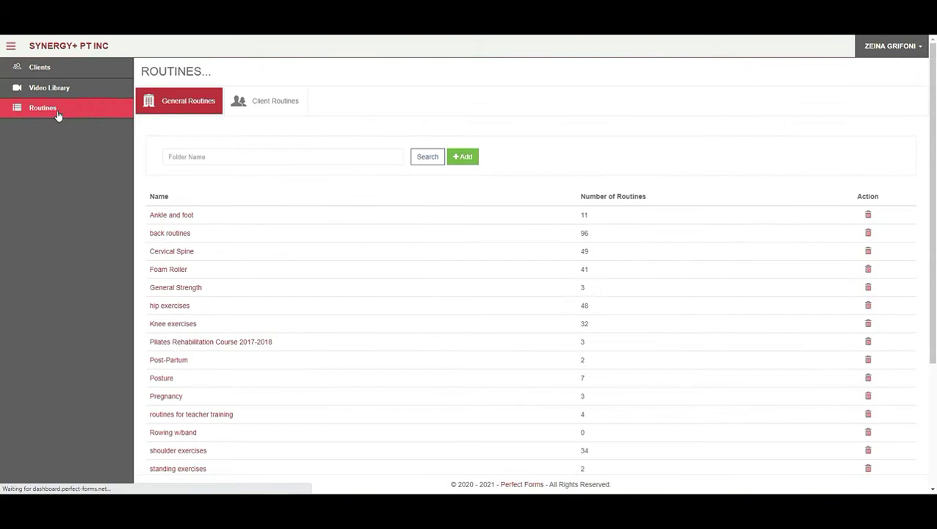
pyautogui.click(65, 93)
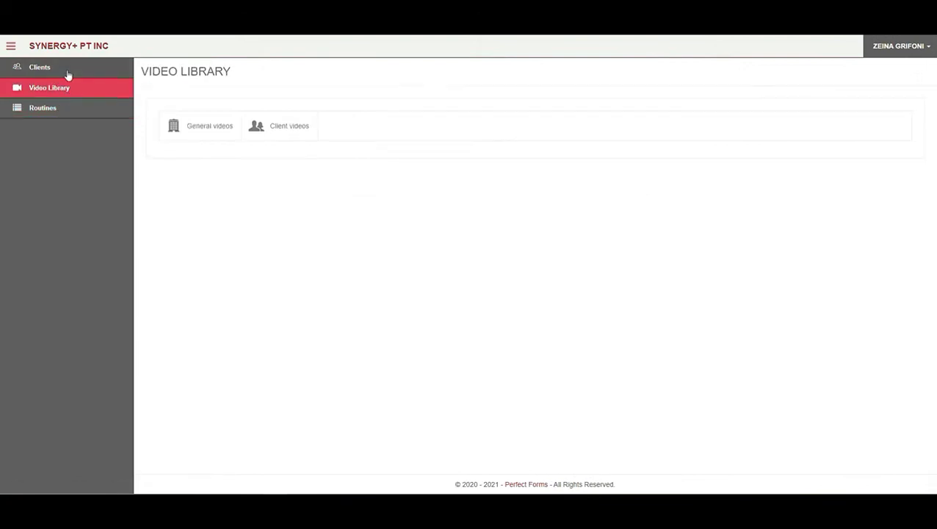
pyautogui.click(63, 68)
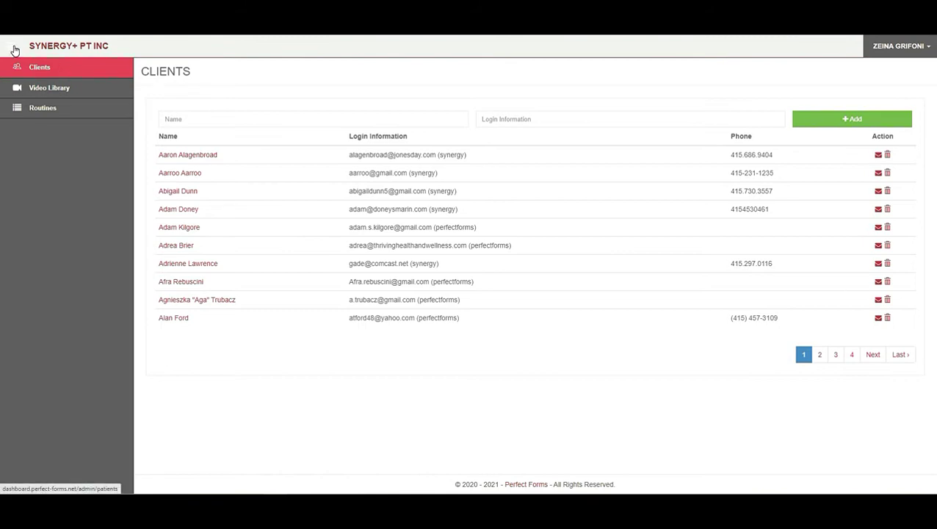
pyautogui.click(14, 50)
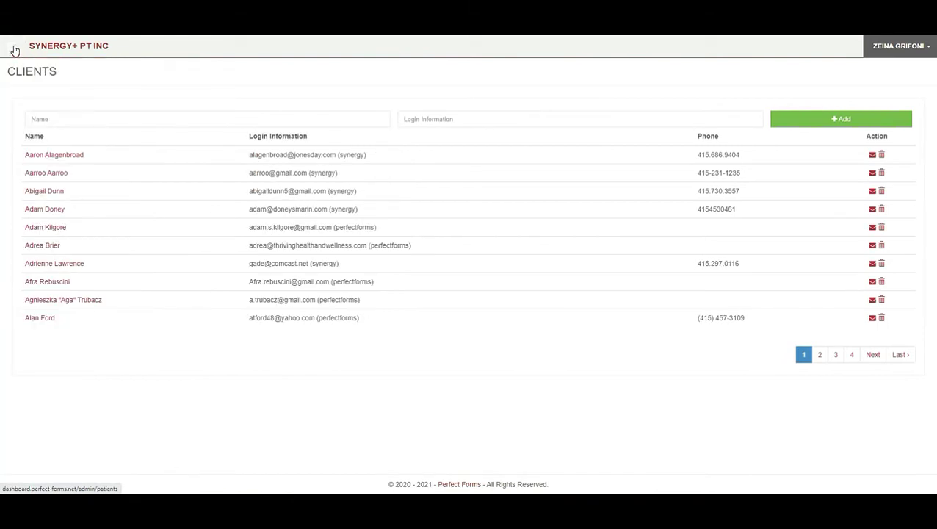
pyautogui.click(14, 50)
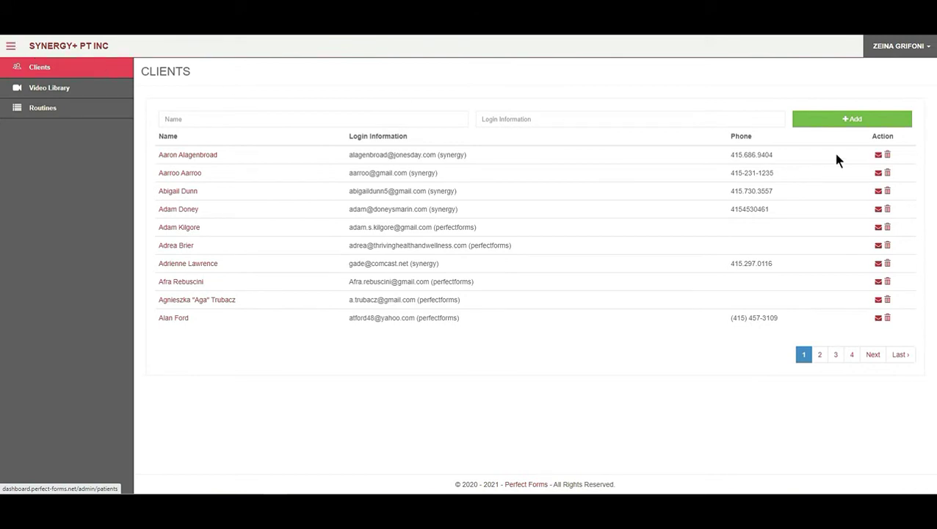
pyautogui.click(929, 49)
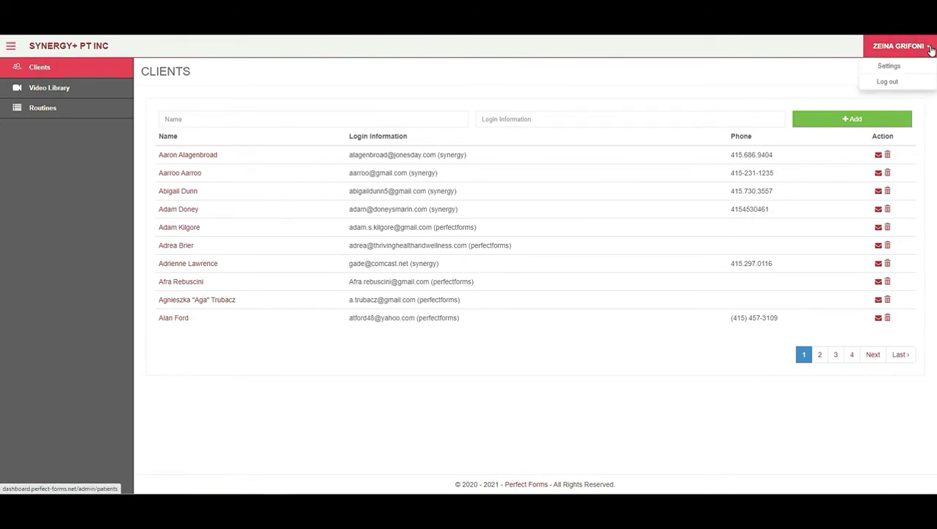
pyautogui.click(899, 67)
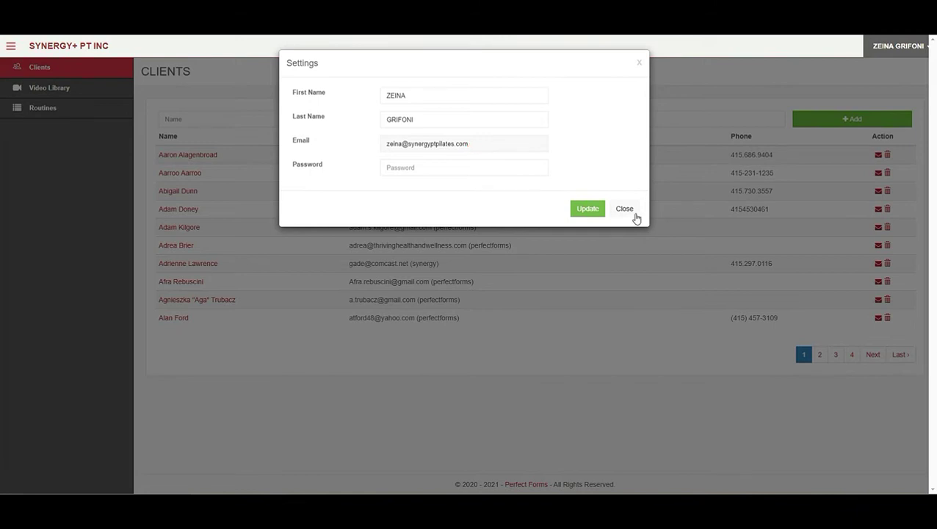
pyautogui.click(590, 209)
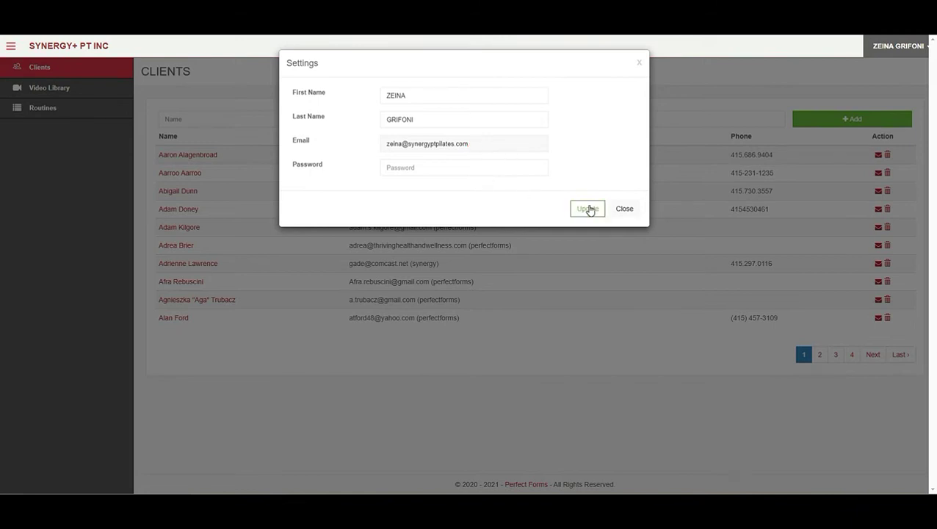
pyautogui.click(621, 209)
pyautogui.click(927, 49)
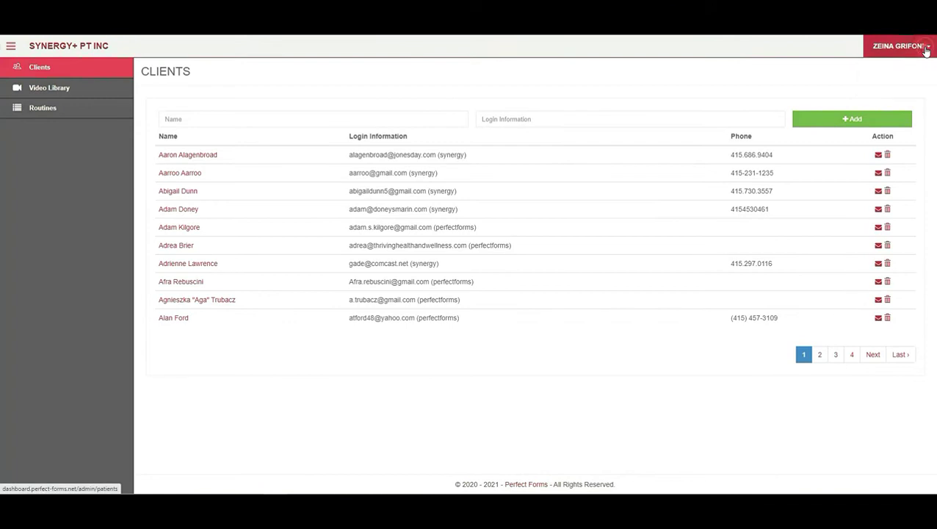
pyautogui.click(637, 70)
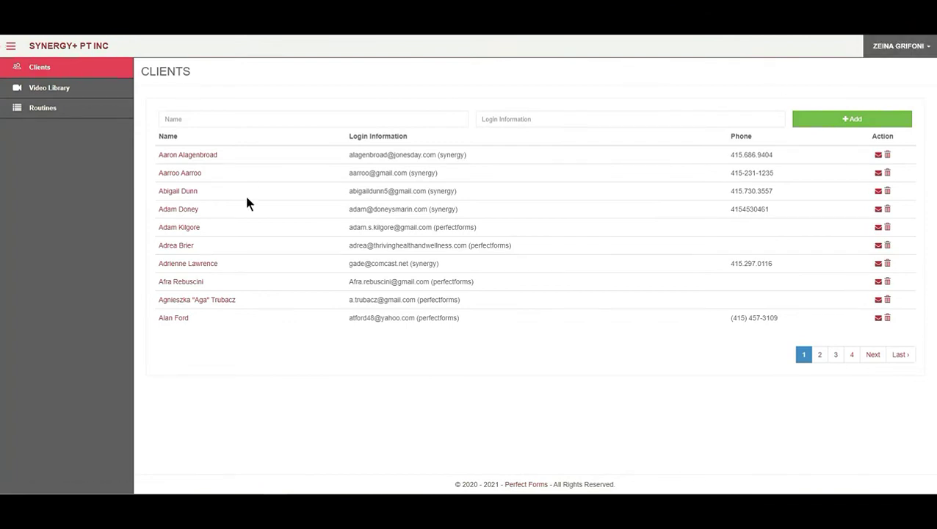
# Filter the Clients list by a partial first name so only the Yahoo-registered client remains
pyautogui.click(278, 118)
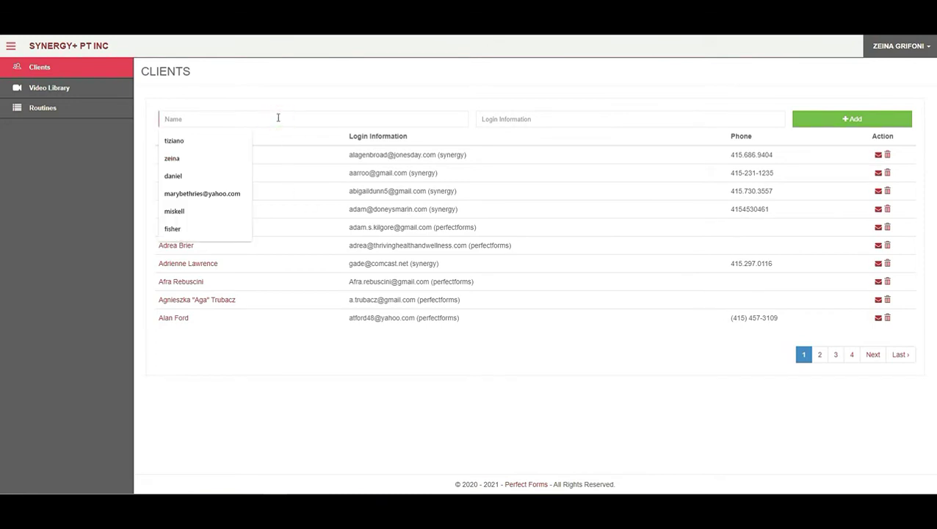
pyautogui.write('tizia')
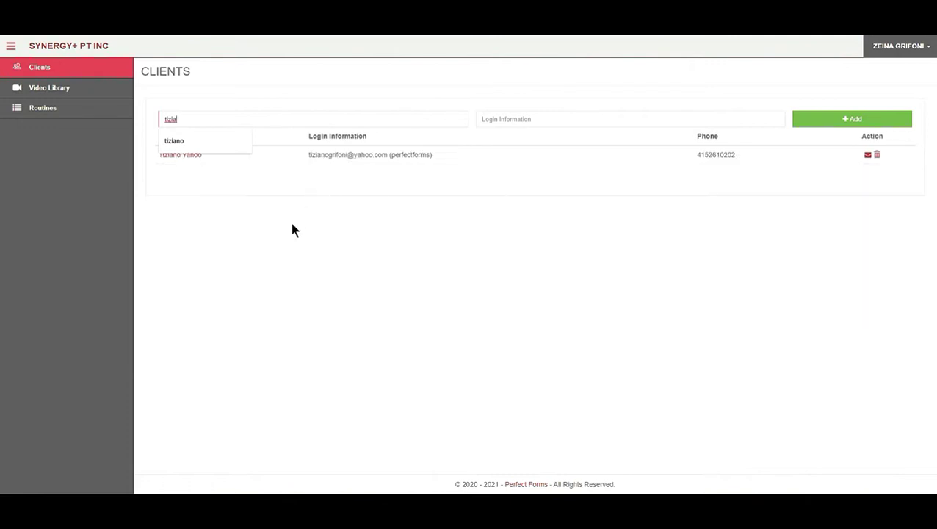
pyautogui.click(523, 188)
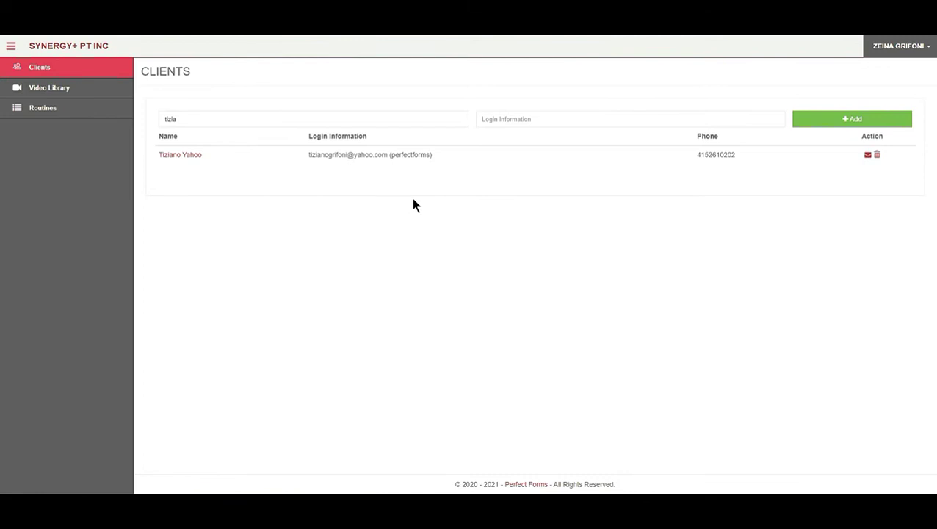
pyautogui.click(184, 118)
pyautogui.moveTo(185, 118); pyautogui.dragTo(153, 122)
pyautogui.press('BackSpace')
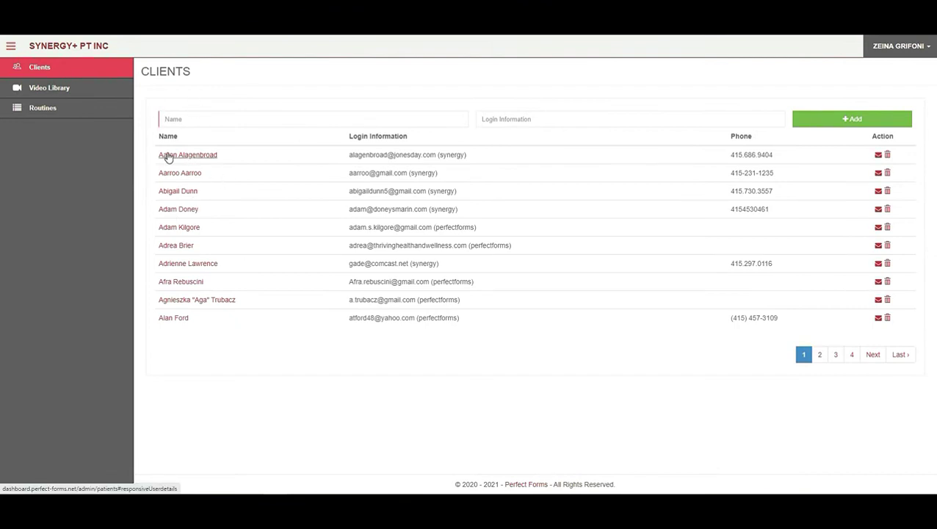
pyautogui.write('tizi')
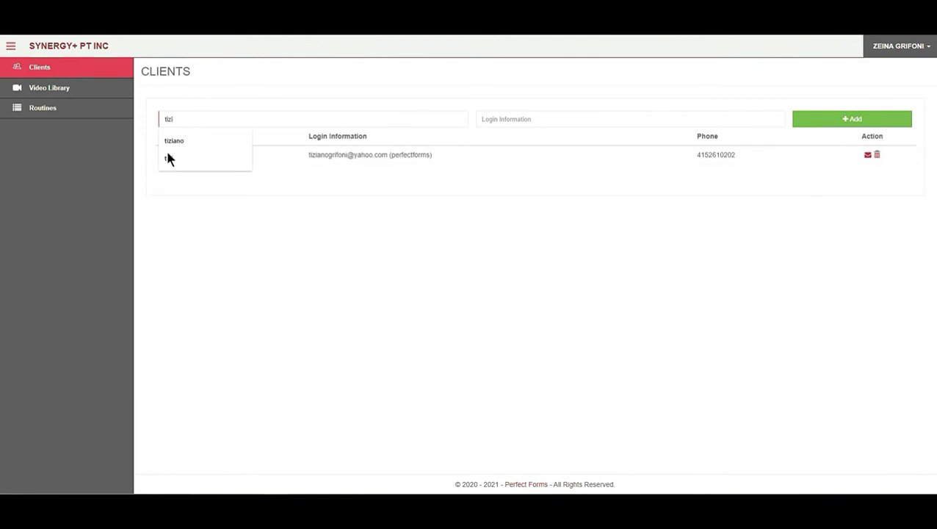
pyautogui.click(194, 156)
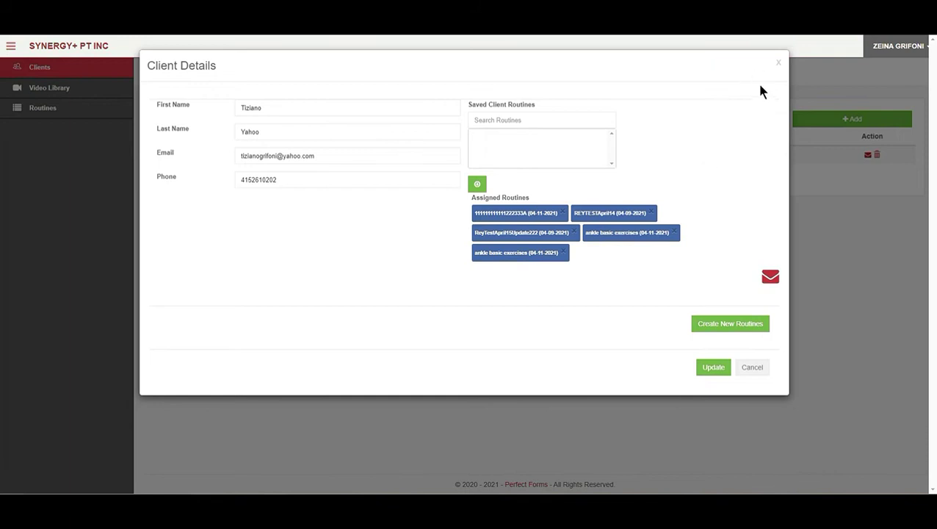
pyautogui.click(778, 63)
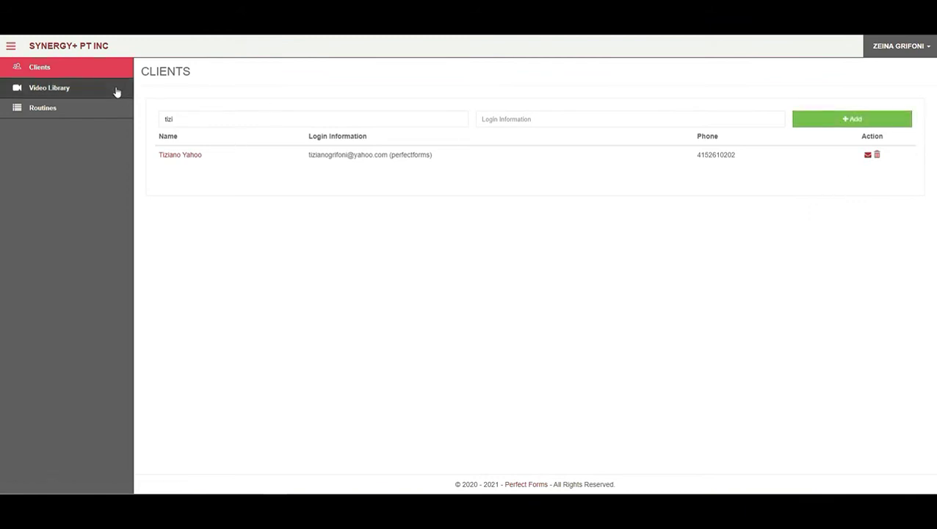
# Fill a new client's first name, last name, email and phone from a saved entry
pyautogui.click(848, 122)
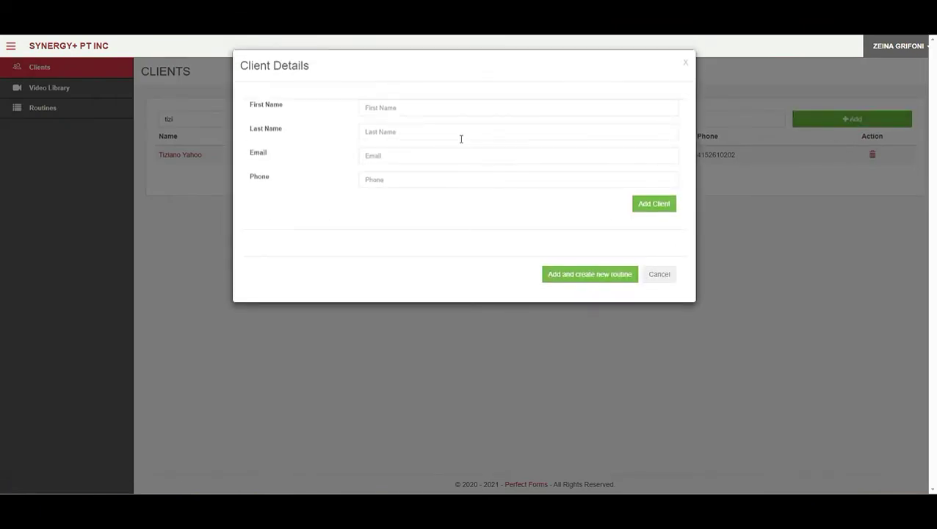
pyautogui.click(451, 108)
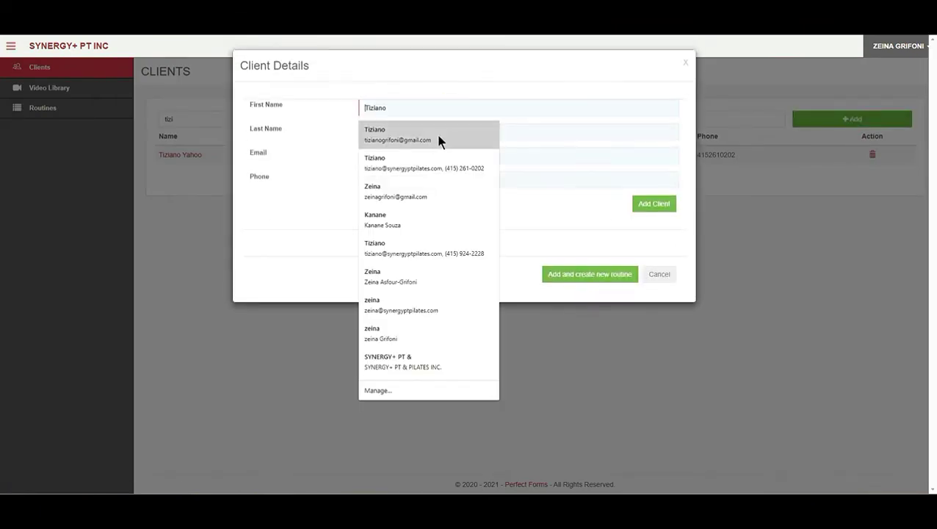
pyautogui.click(438, 139)
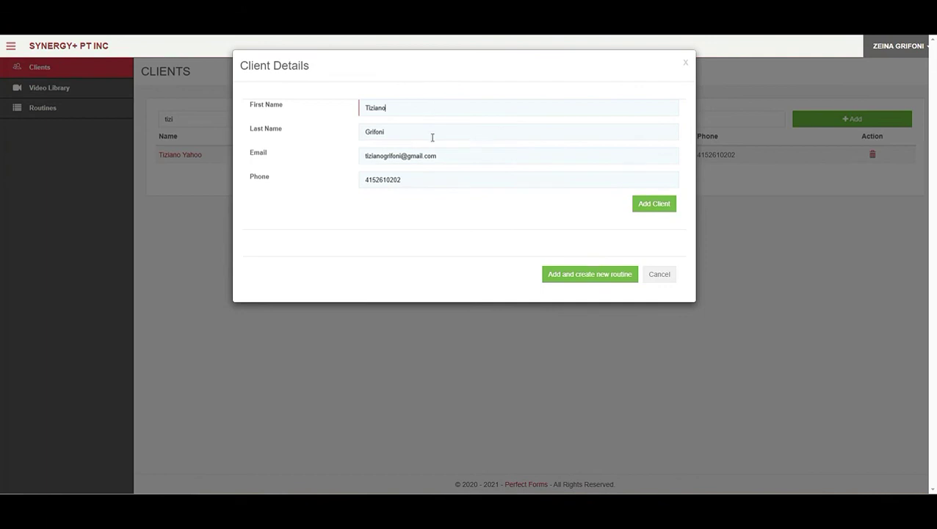
pyautogui.click(442, 156)
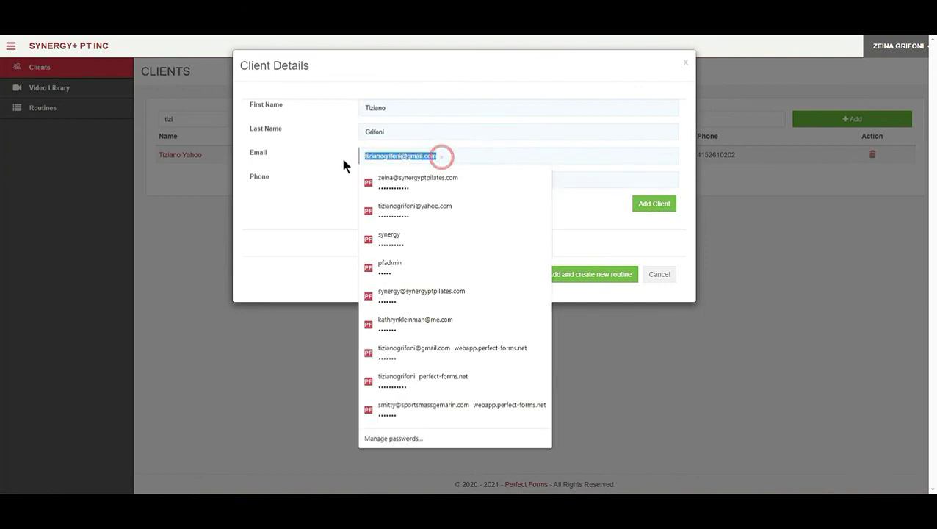
pyautogui.click(568, 178)
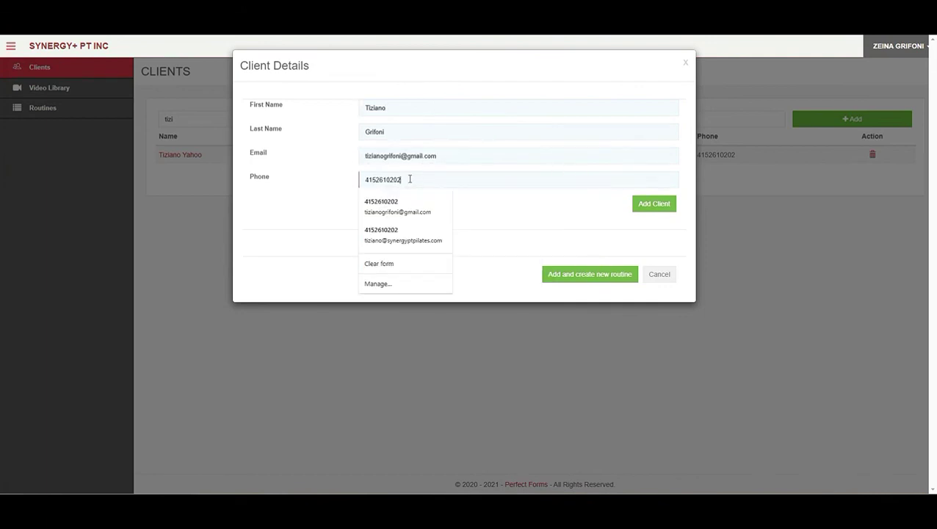
pyautogui.click(514, 202)
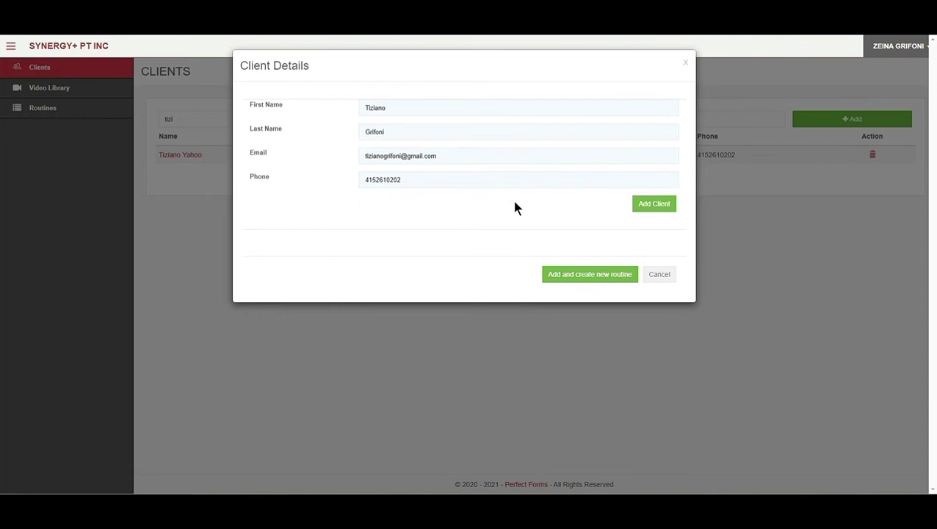
pyautogui.click(662, 204)
# Keep the Gmail address, save the new client and acknowledge the success alert
pyautogui.click(441, 154)
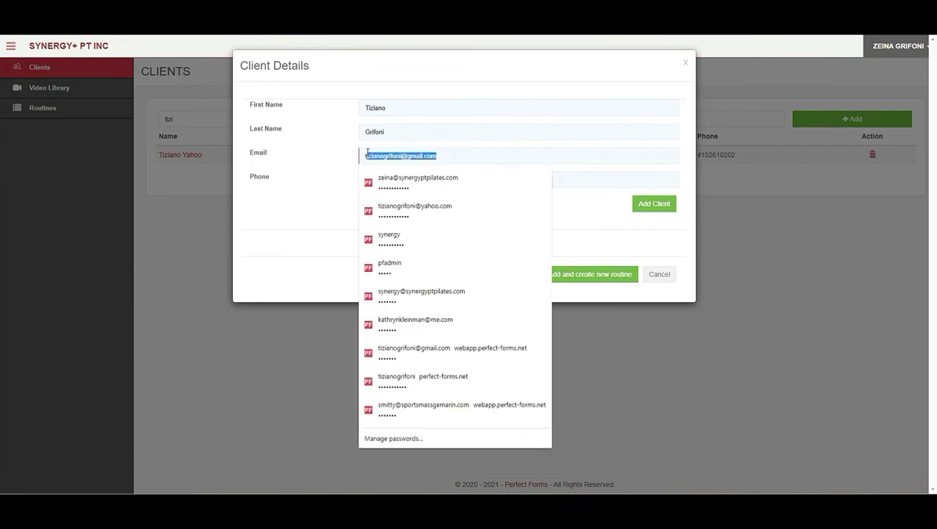
pyautogui.click(560, 212)
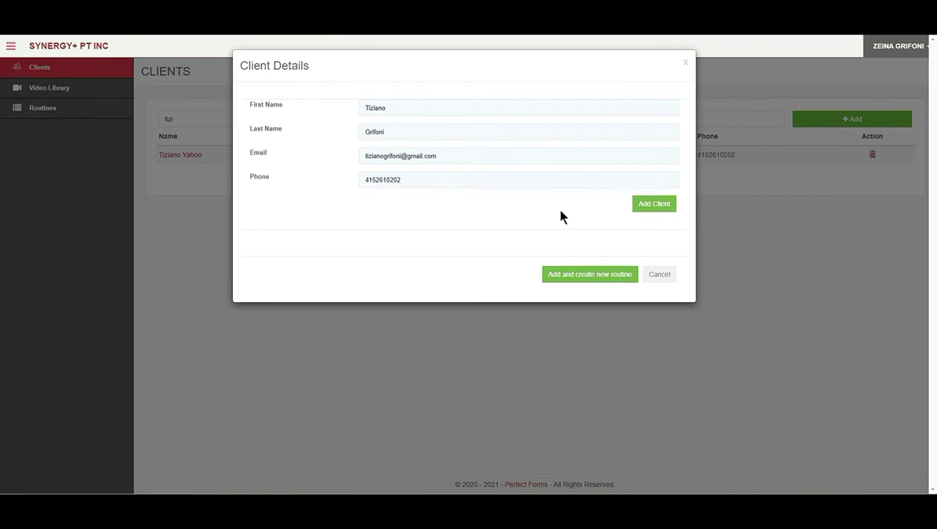
pyautogui.click(655, 209)
pyautogui.click(650, 206)
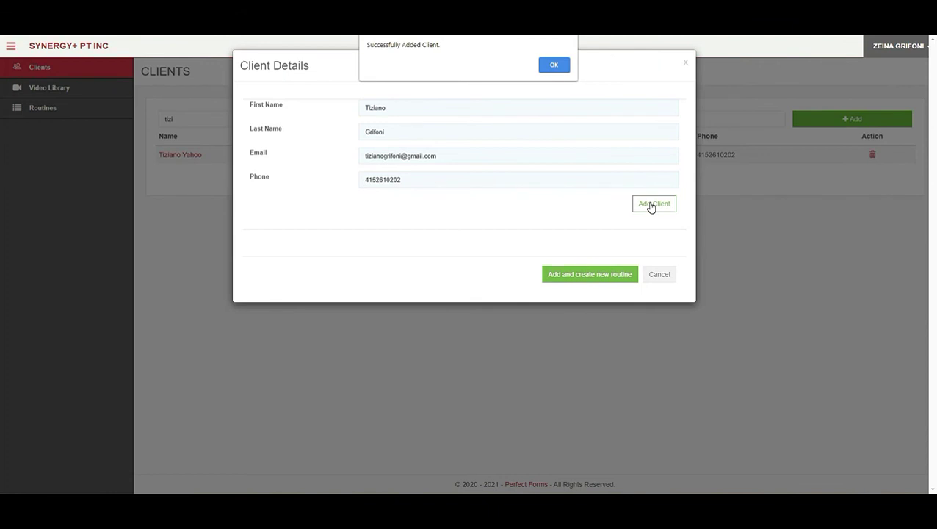
pyautogui.click(556, 65)
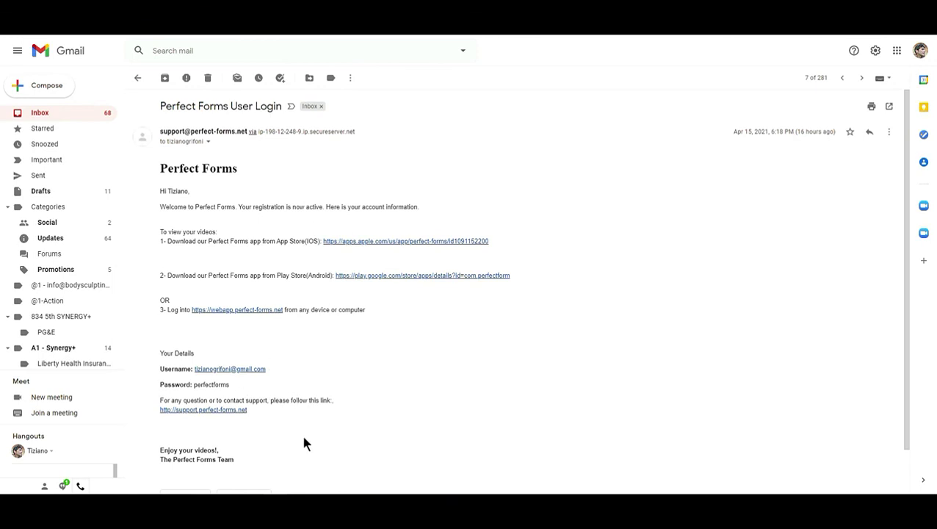
# Follow the welcome email's support link to the Contact Support page
pyautogui.click(235, 413)
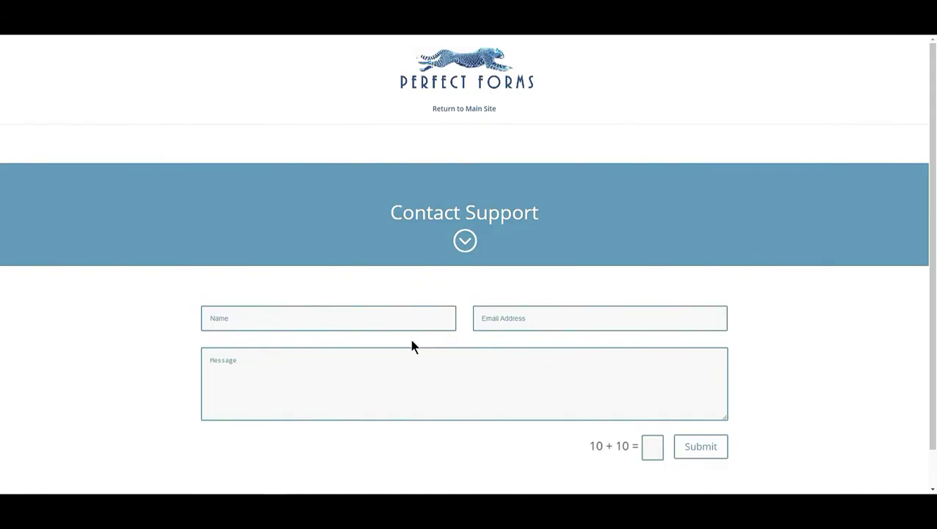